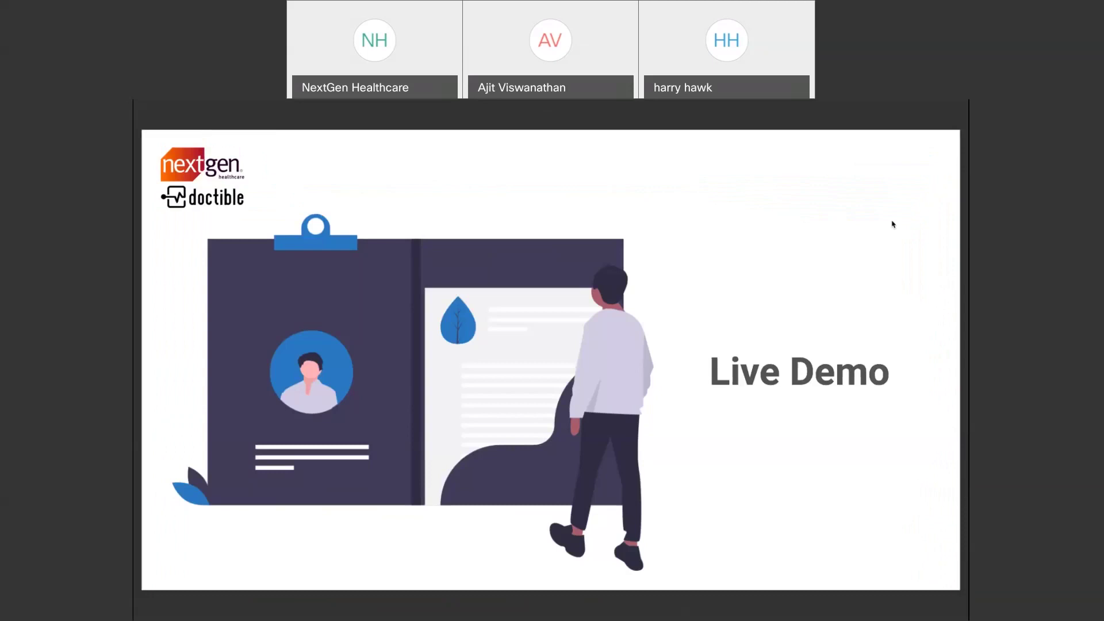
Leave the slideshow, switch to Doctible in Chrome, and find the demo patient by name to open their conversation in Patient Communicator
{"action": "key", "text": "Escape"}
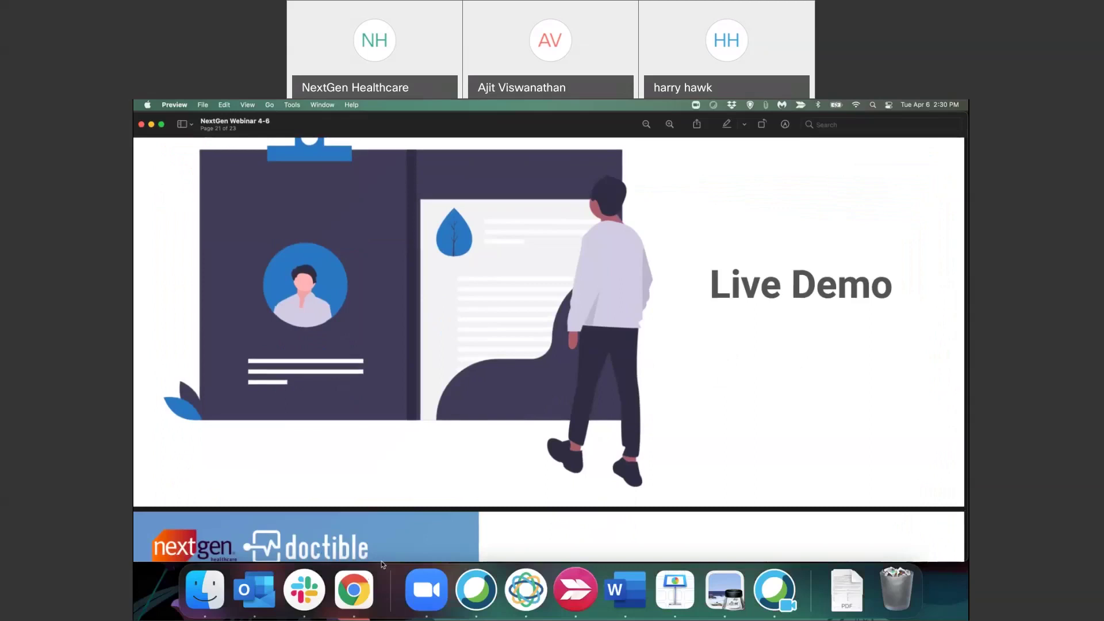
{"action": "left_click", "coordinate": [365, 579]}
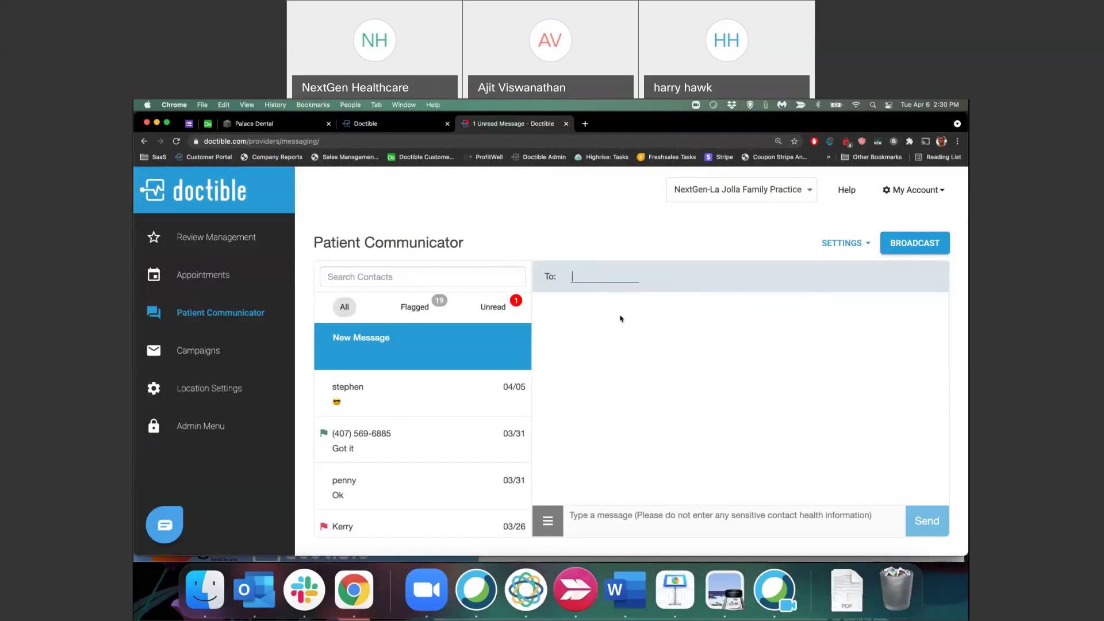
{"action": "left_click", "coordinate": [400, 280]}
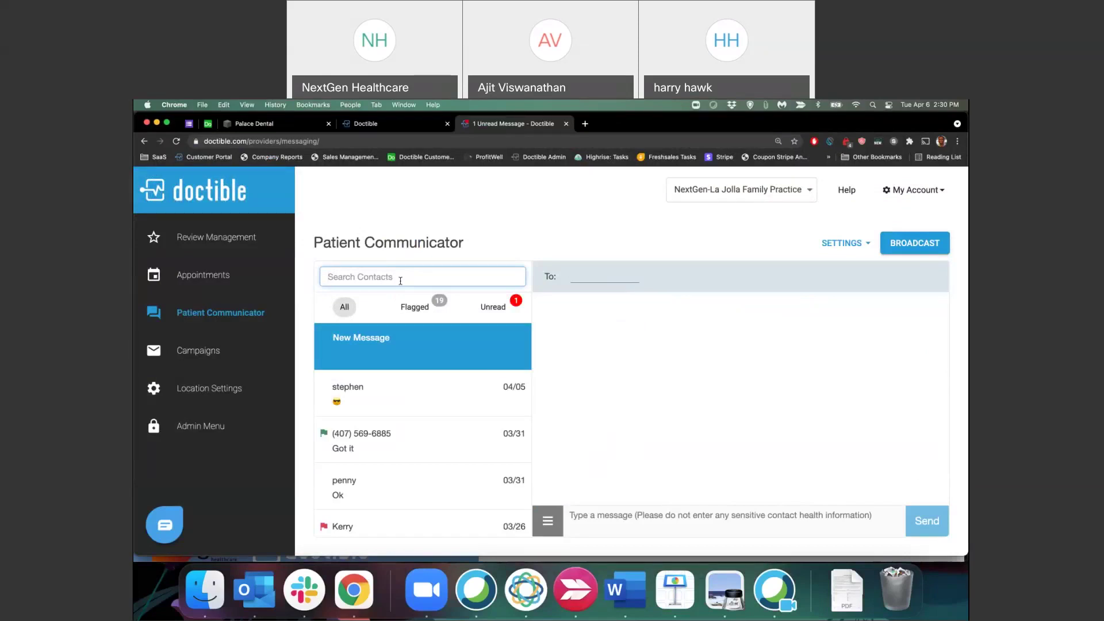
{"action": "type", "text": "harr"}
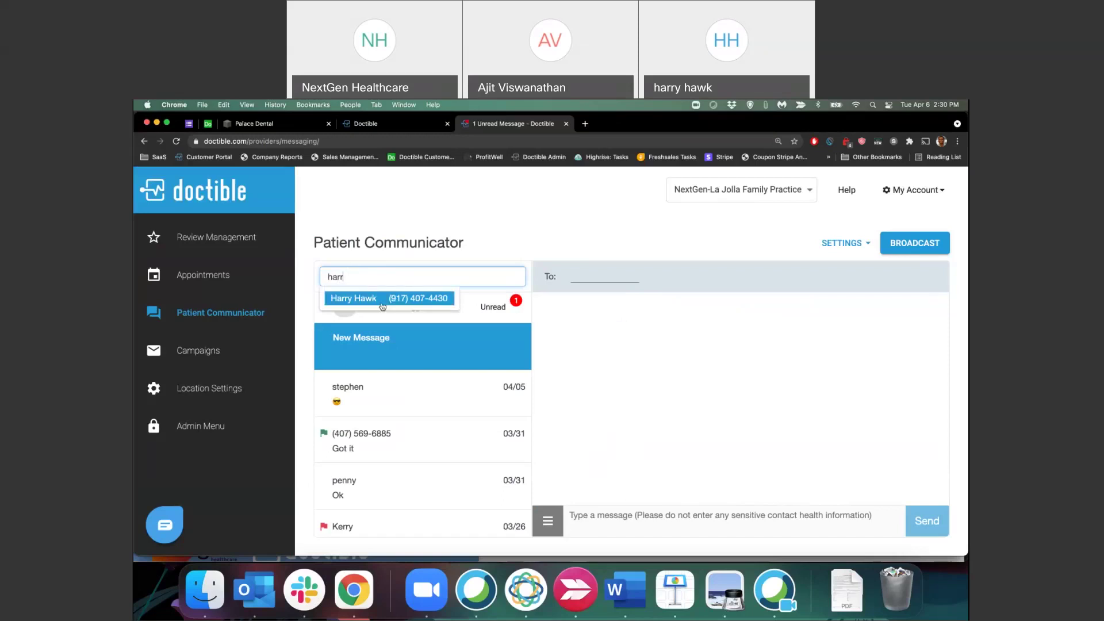
{"action": "left_click", "coordinate": [382, 298]}
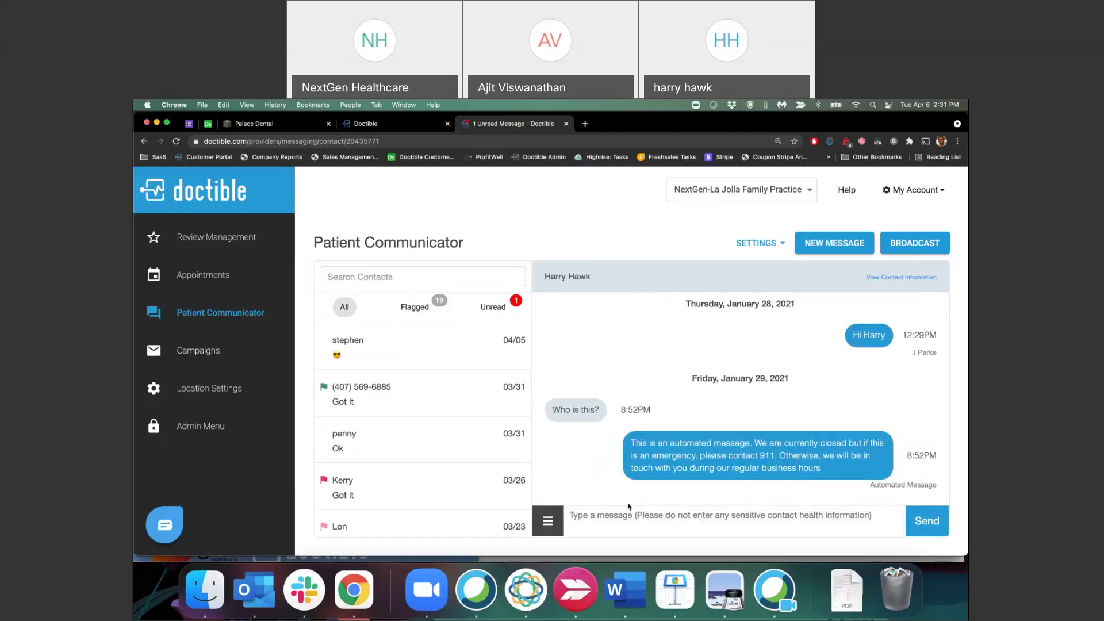
Send the patient a text message using the Insurance Details template in place of the typed greeting
{"action": "type", "text": "Hi Harry - could"}
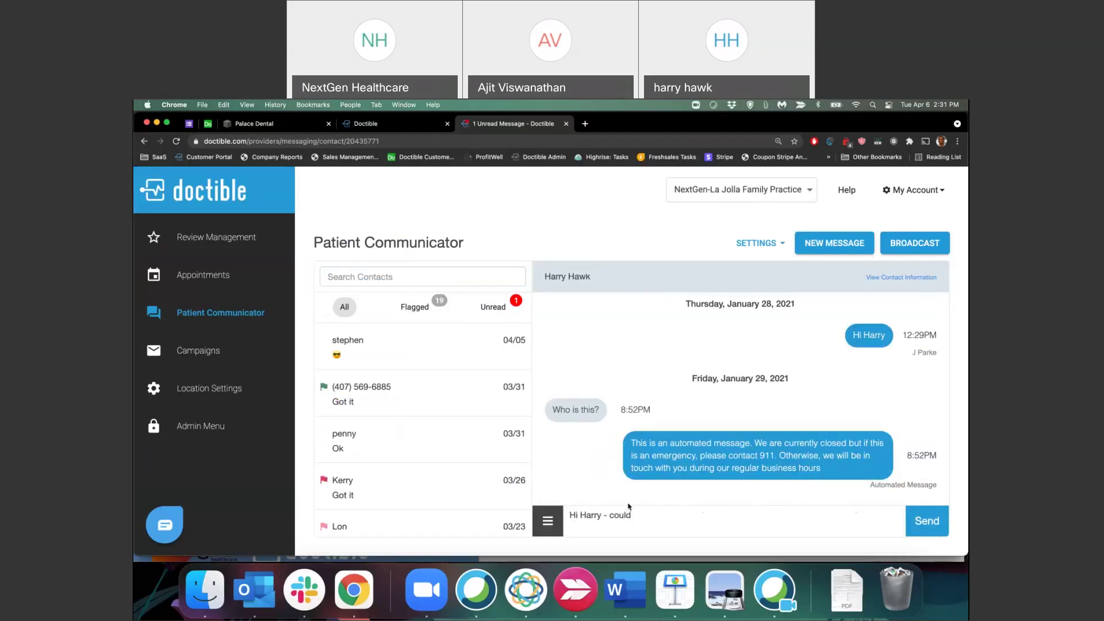
{"action": "left_click", "coordinate": [543, 533]}
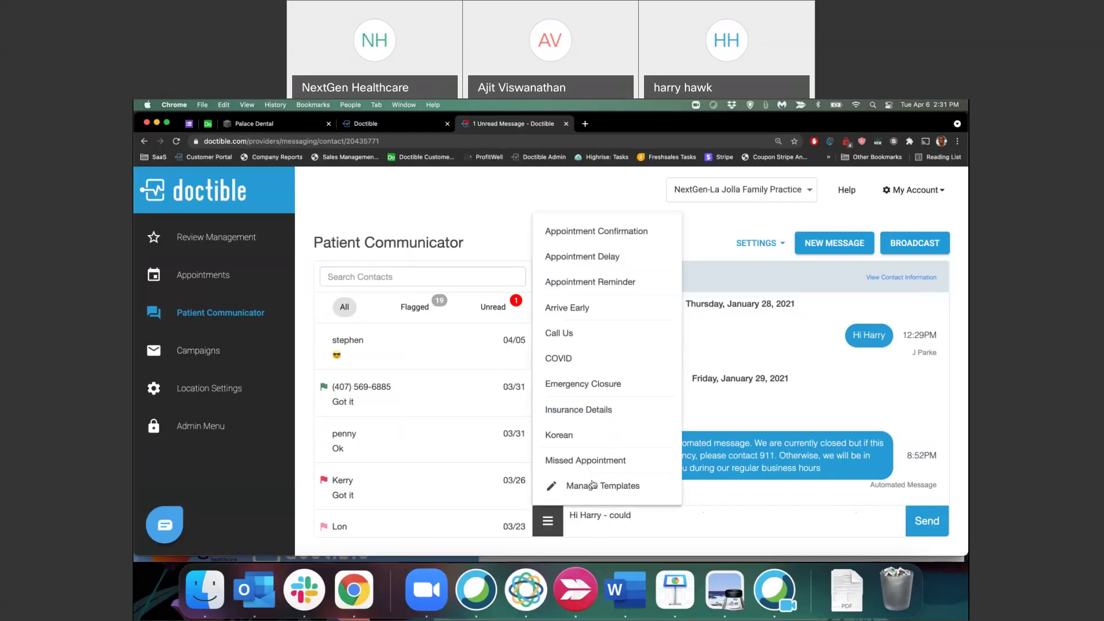
{"action": "left_click", "coordinate": [603, 413]}
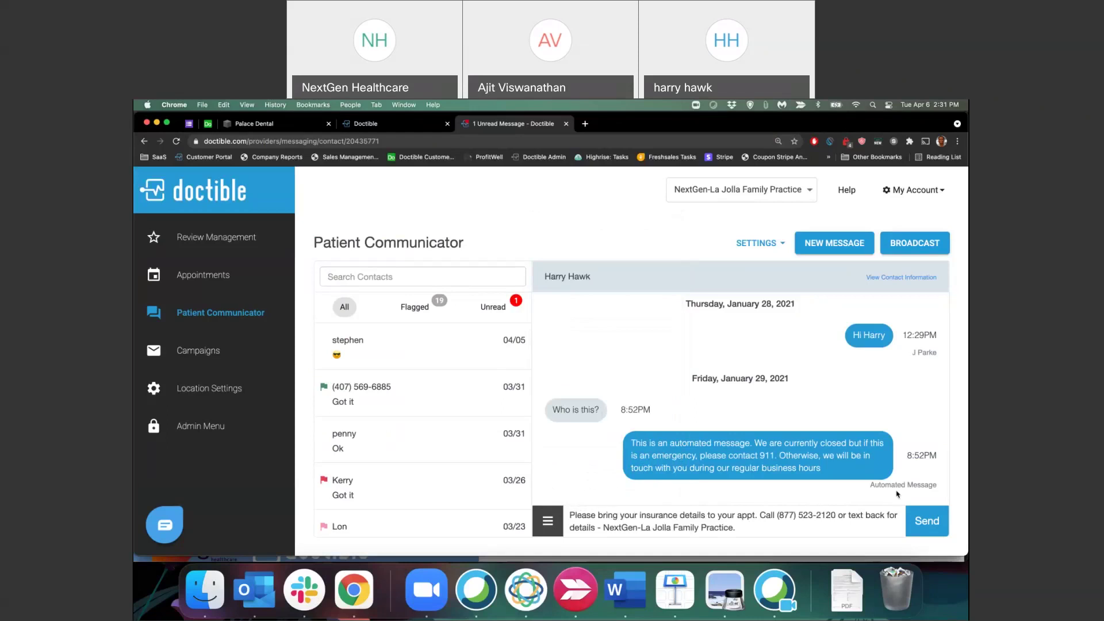
{"action": "left_click", "coordinate": [940, 514]}
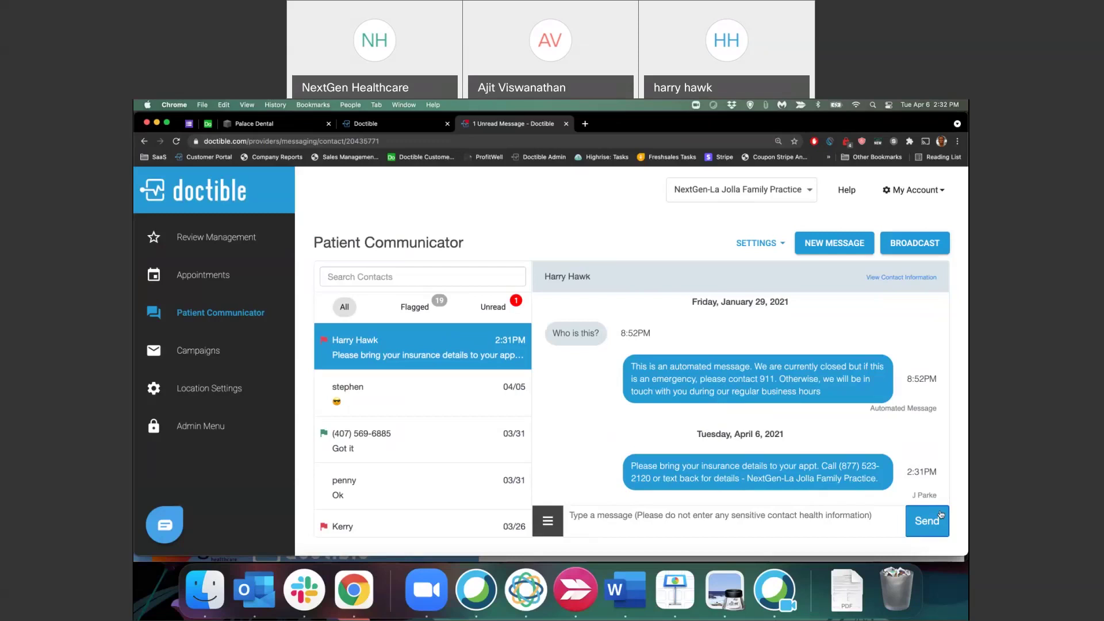
View the insurance card image in the patient's reply at full size, check its image options, and close it
{"action": "scroll", "coordinate": [738, 402], "scroll_direction": "down", "scroll_amount": 1}
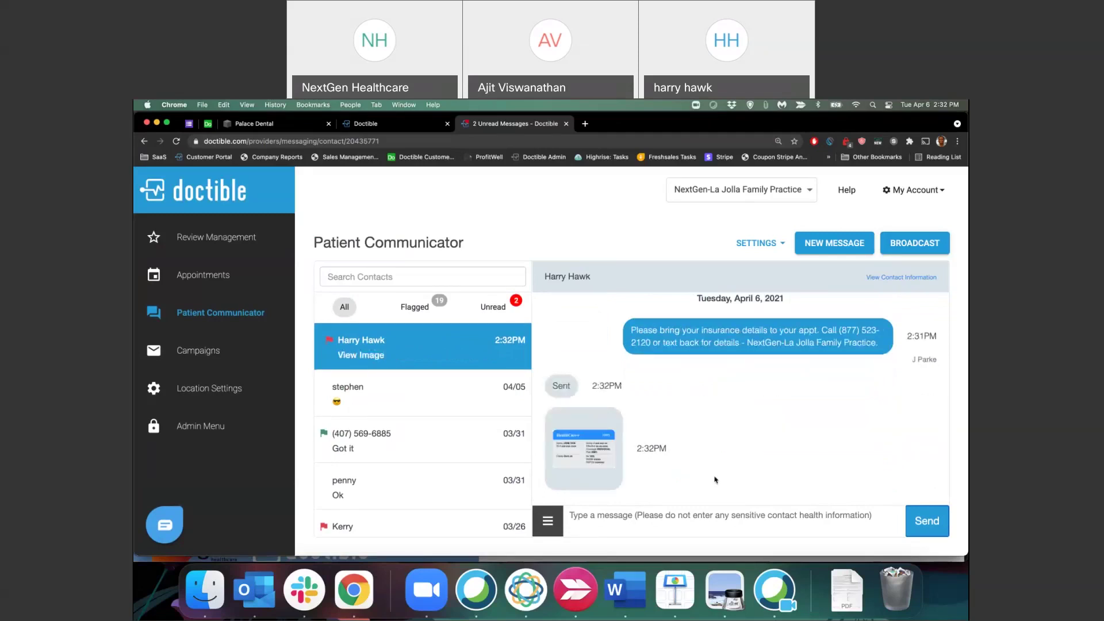
{"action": "left_click", "coordinate": [578, 467]}
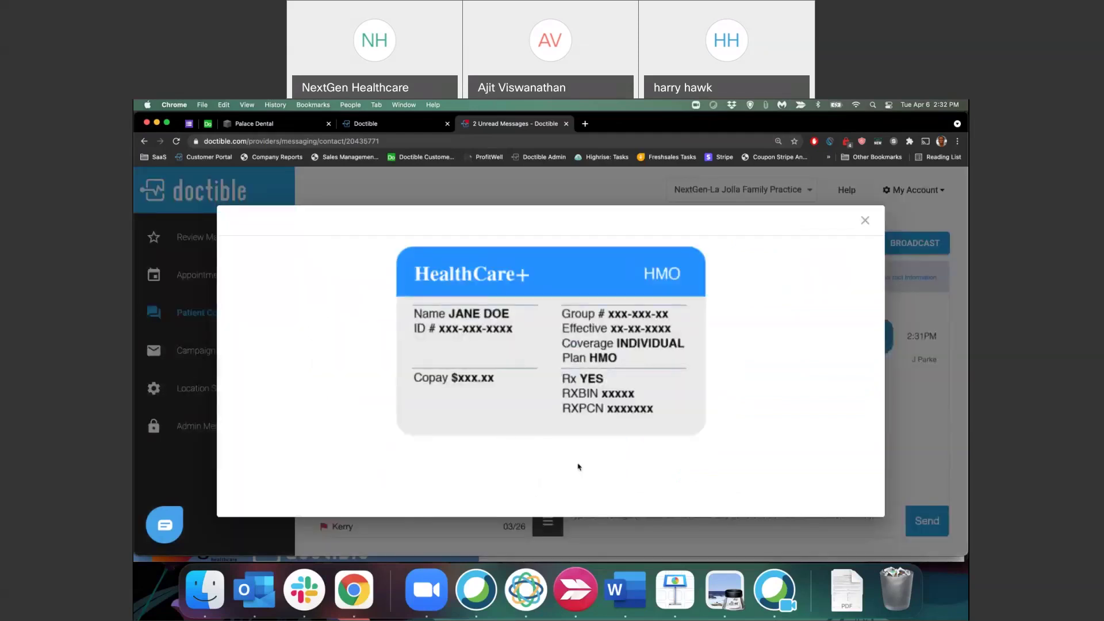
{"action": "right_click", "coordinate": [569, 404]}
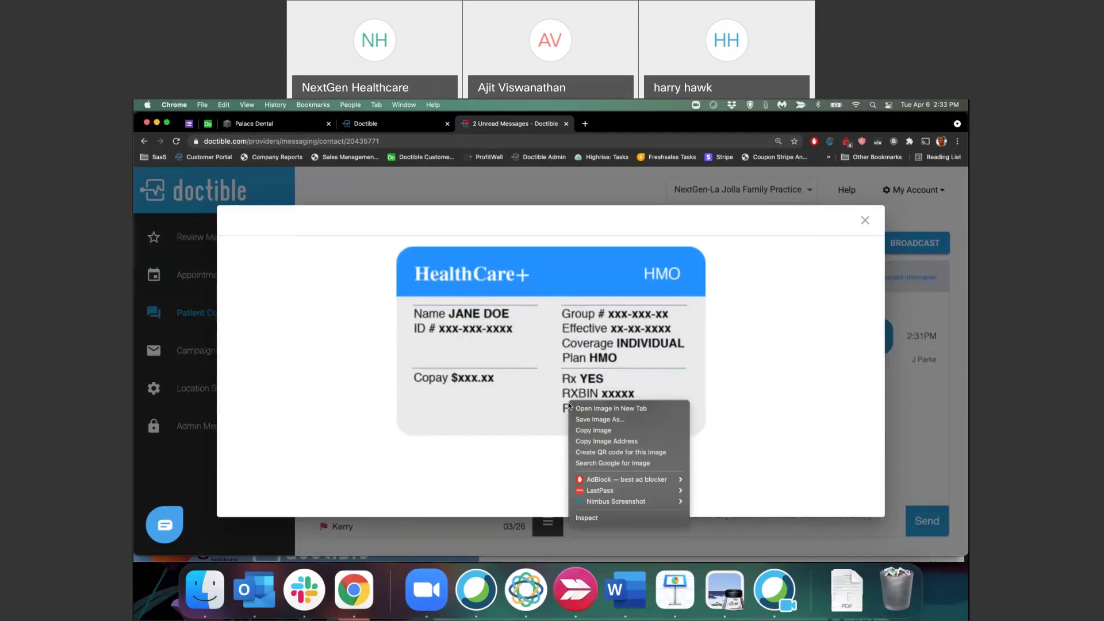
{"action": "left_click", "coordinate": [545, 531]}
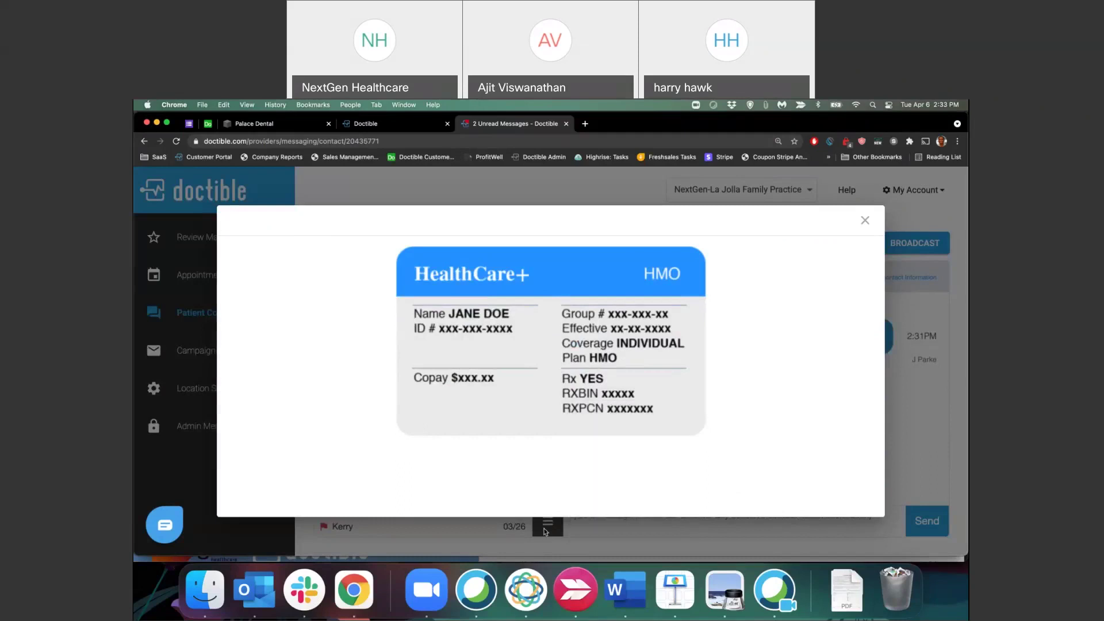
{"action": "left_click", "coordinate": [545, 531]}
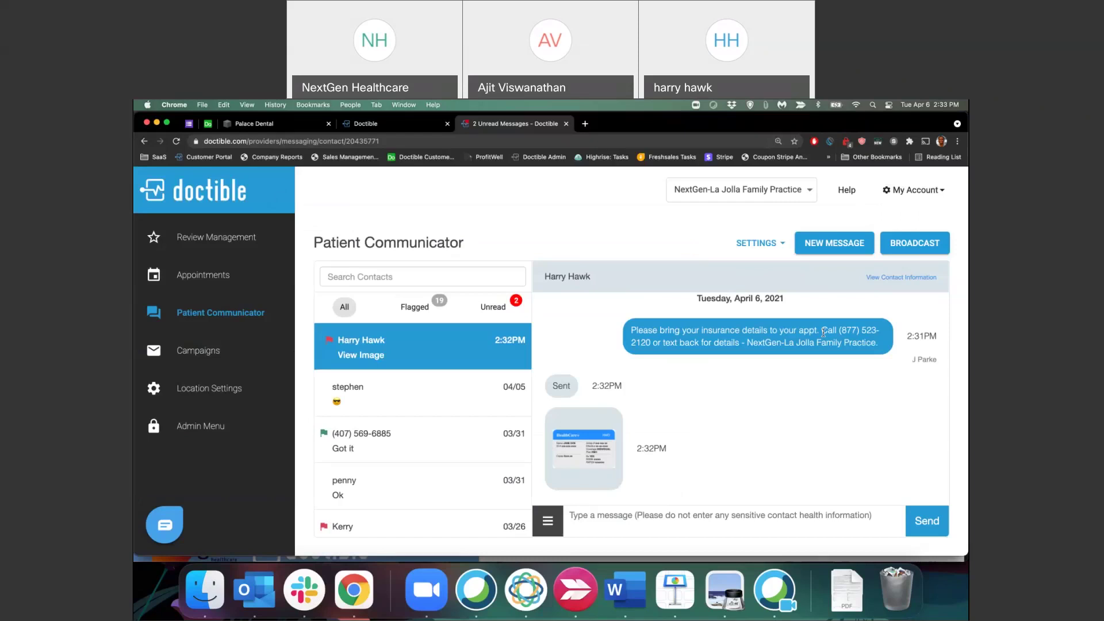
Set up a broadcast audience from the schedule for appointments between 04/07/2021 and 04/09/2021, and cancel the broadcast
{"action": "left_click", "coordinate": [918, 253]}
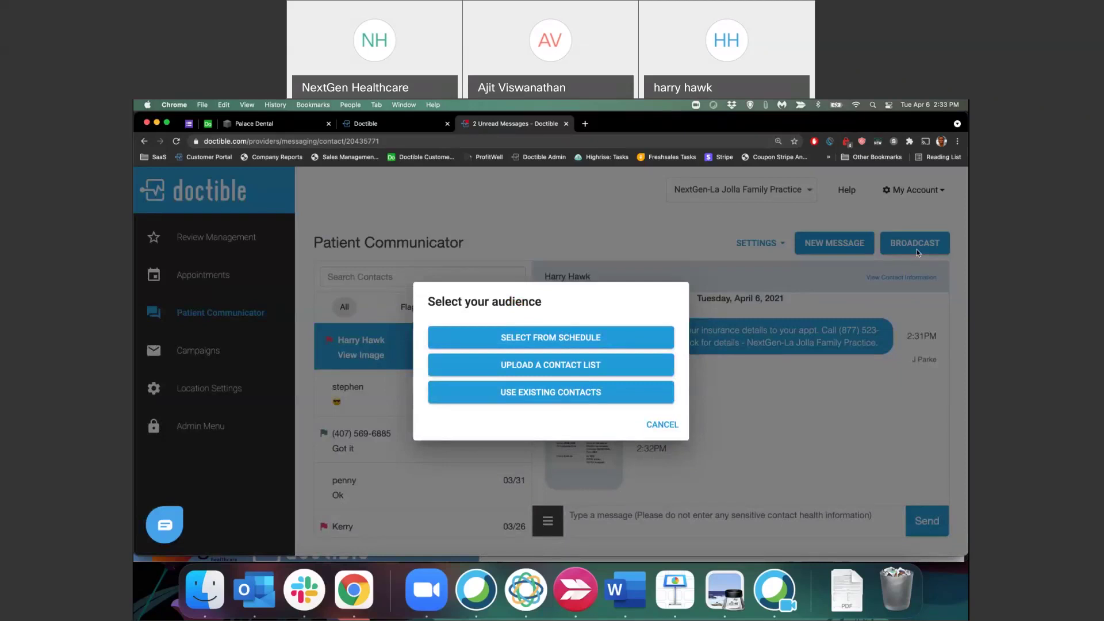
{"action": "left_click", "coordinate": [632, 343]}
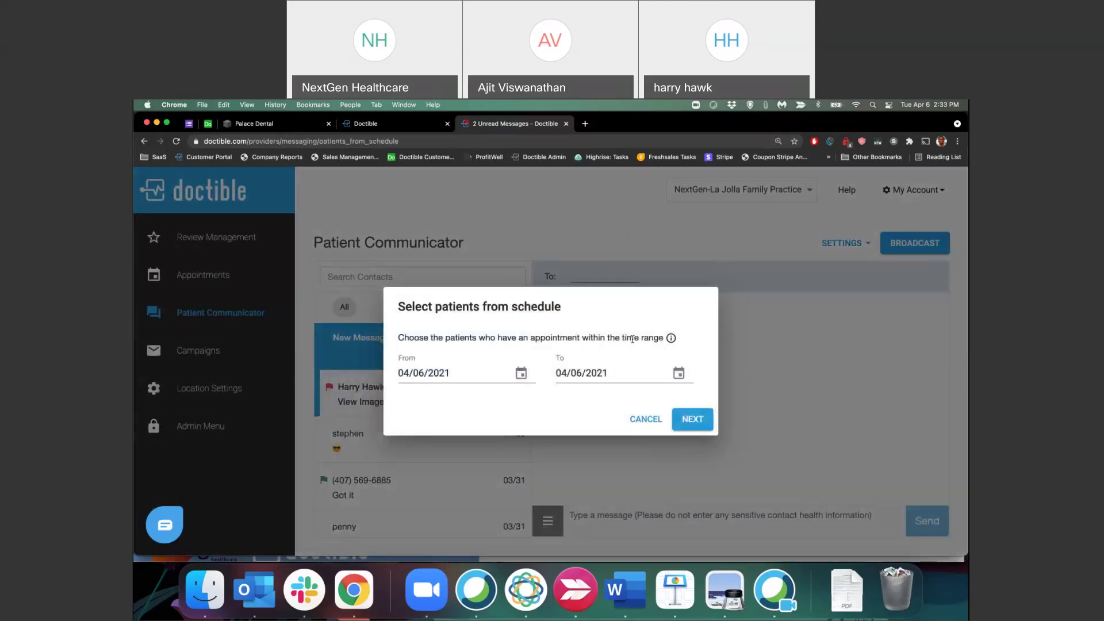
{"action": "left_click", "coordinate": [520, 373]}
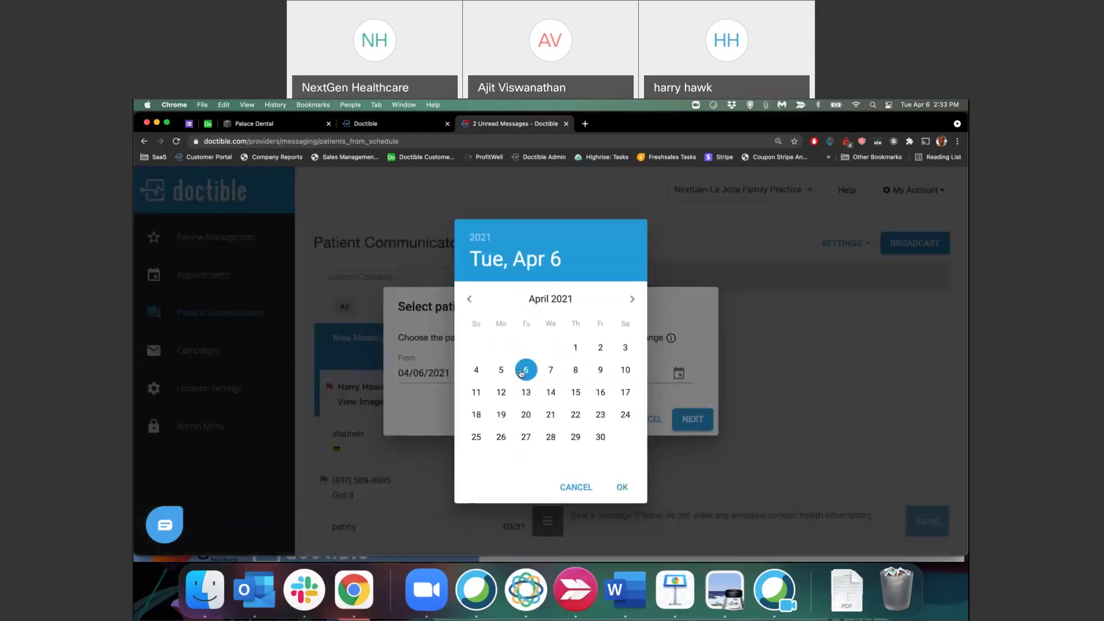
{"action": "left_click", "coordinate": [547, 372]}
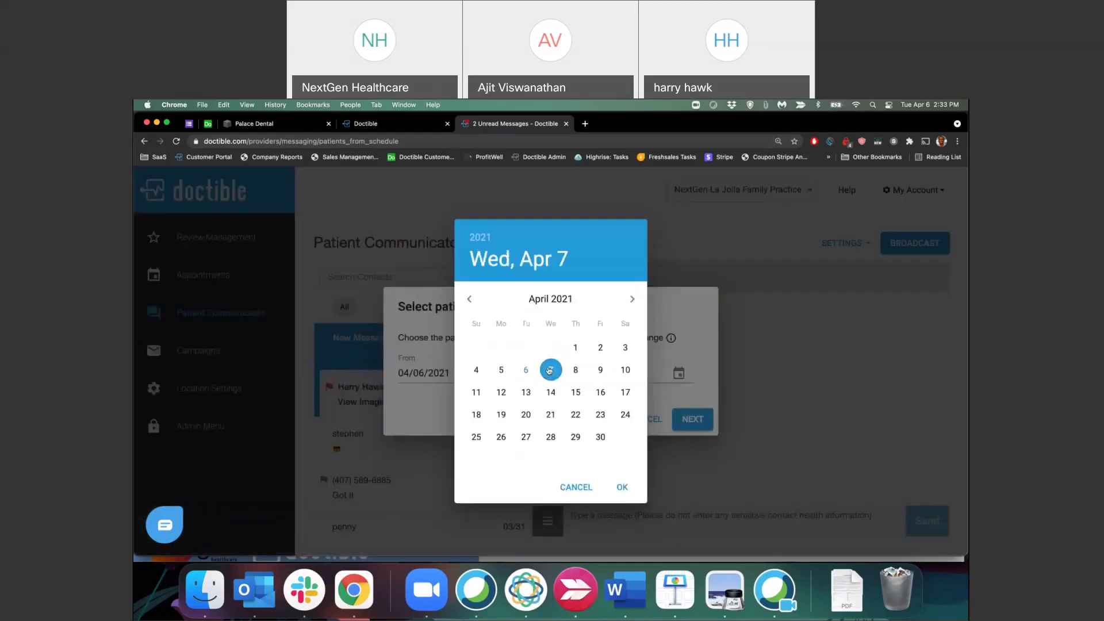
{"action": "left_click", "coordinate": [618, 486]}
{"action": "left_click", "coordinate": [678, 367]}
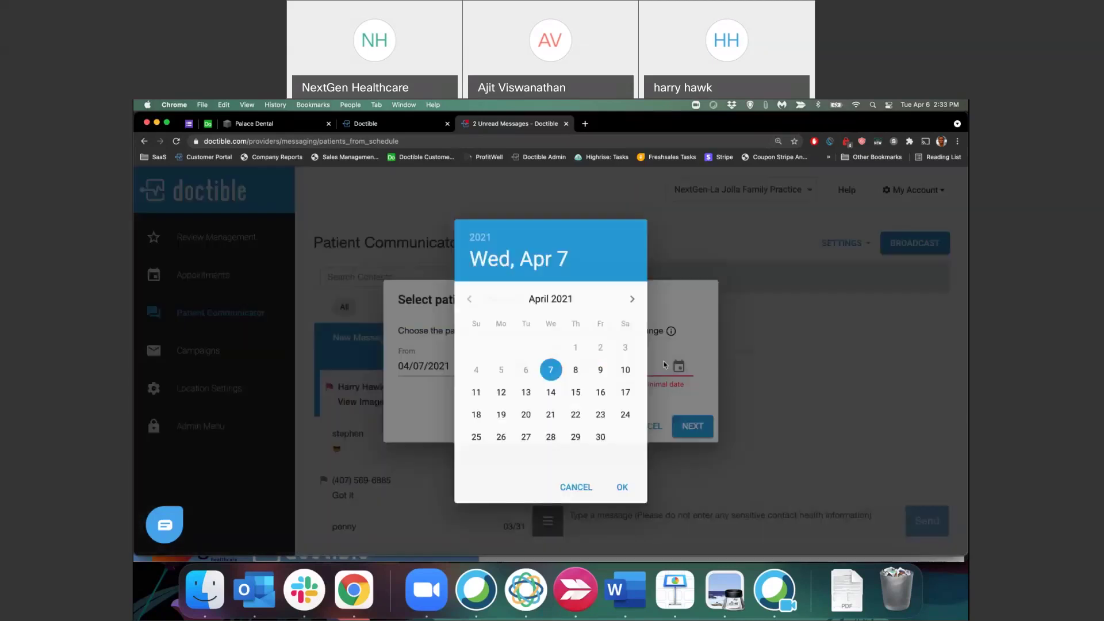
{"action": "left_click", "coordinate": [600, 369]}
{"action": "left_click", "coordinate": [622, 486]}
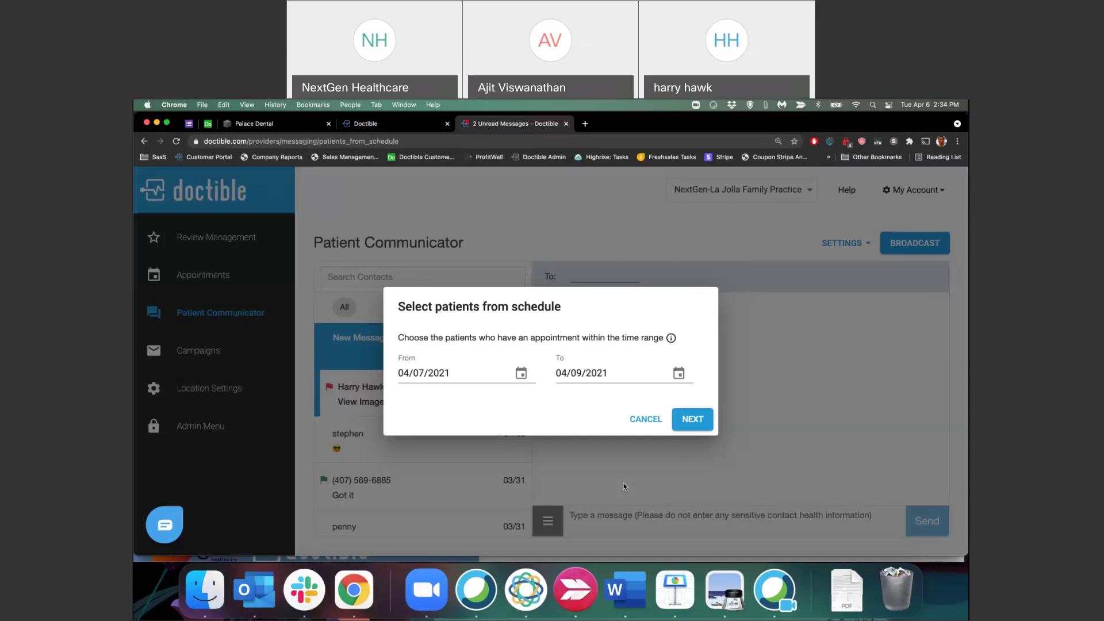
{"action": "left_click", "coordinate": [625, 486]}
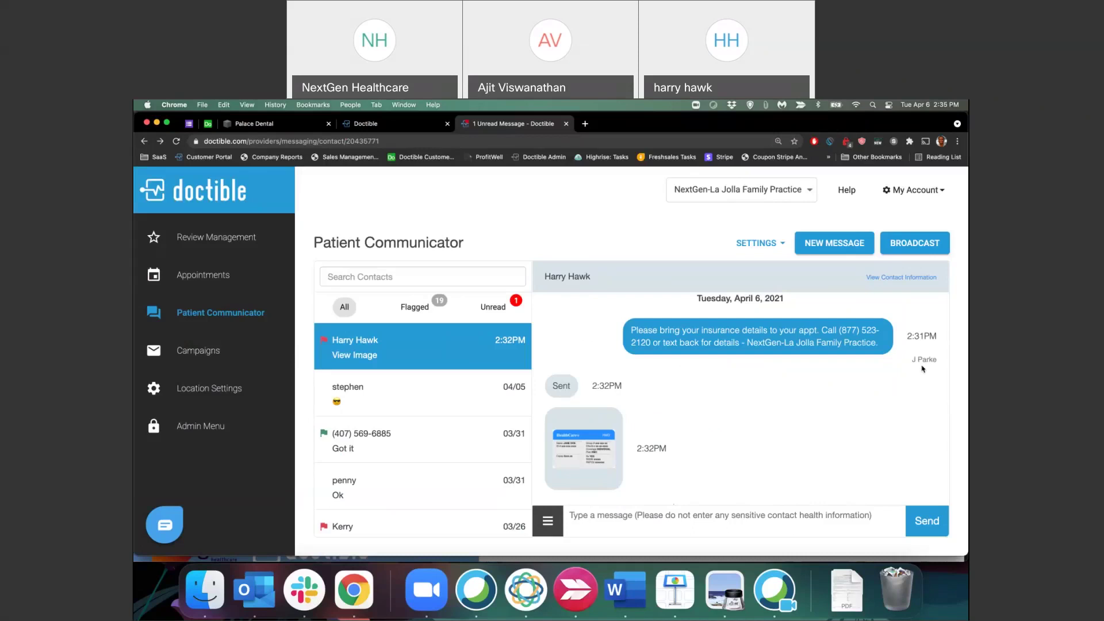
Examine the Arrive Early message template and its variables in the template manager, and return to Patient Communicator
{"action": "left_click", "coordinate": [547, 520]}
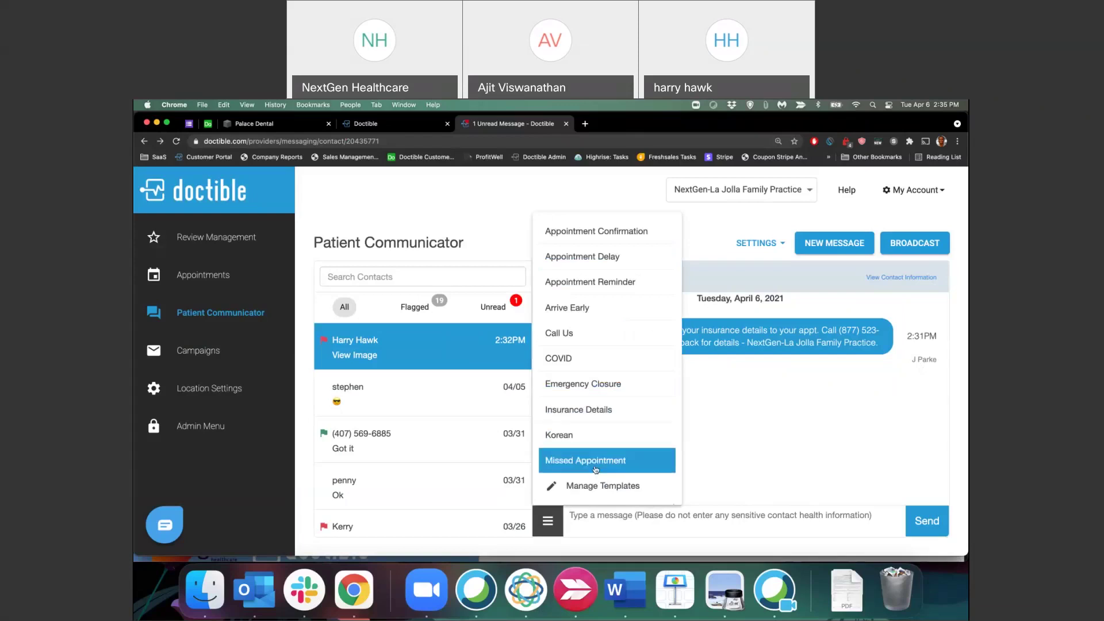
{"action": "left_click", "coordinate": [597, 486]}
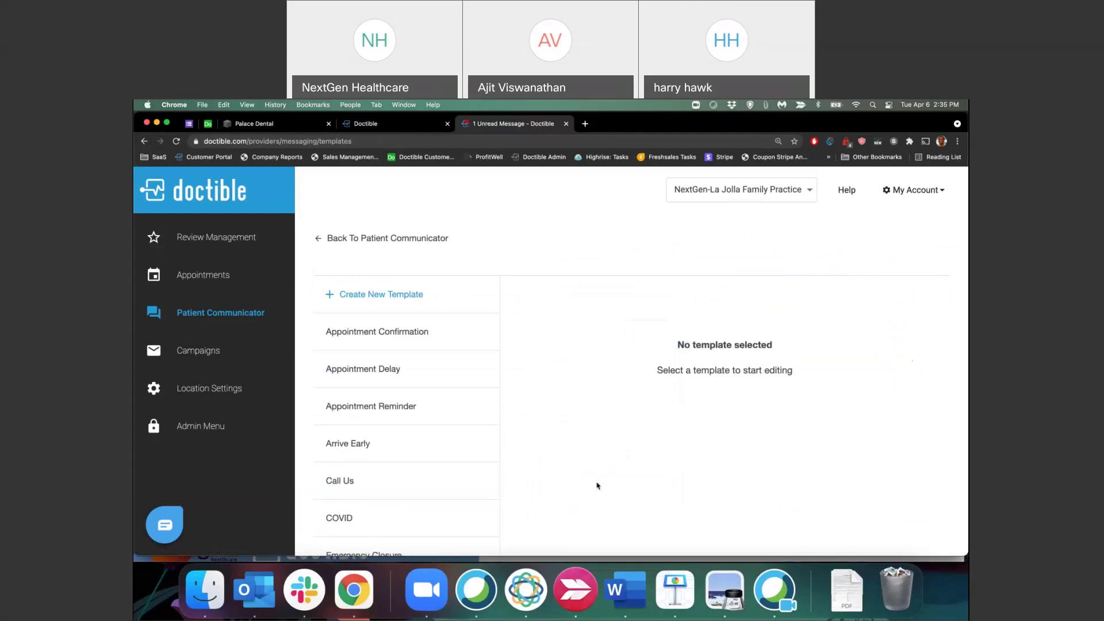
{"action": "left_click", "coordinate": [431, 457]}
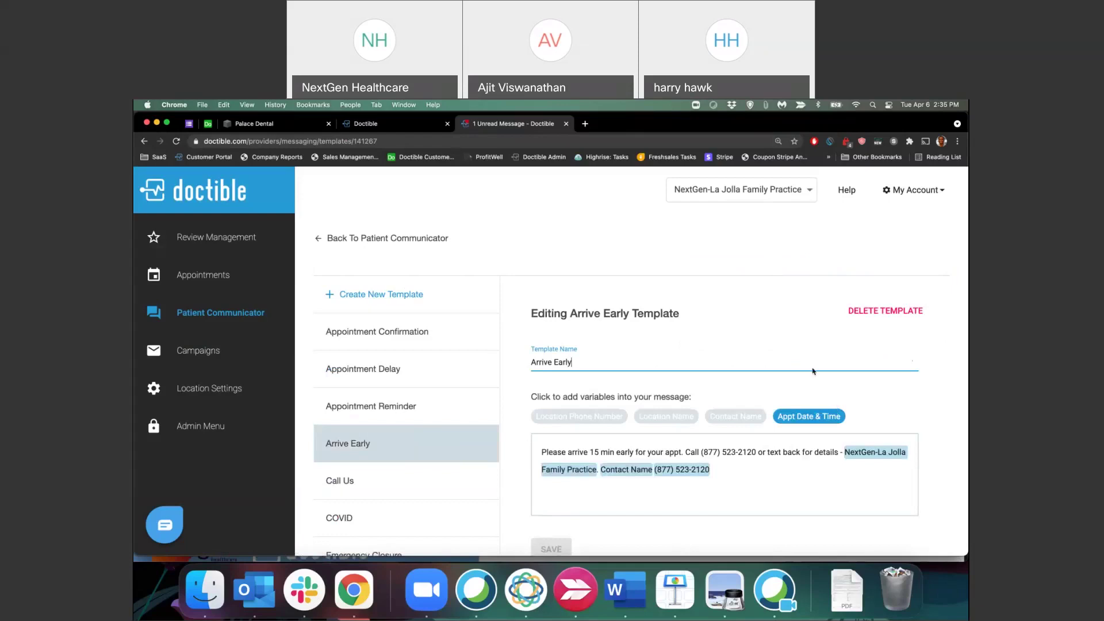
{"action": "left_click", "coordinate": [327, 244]}
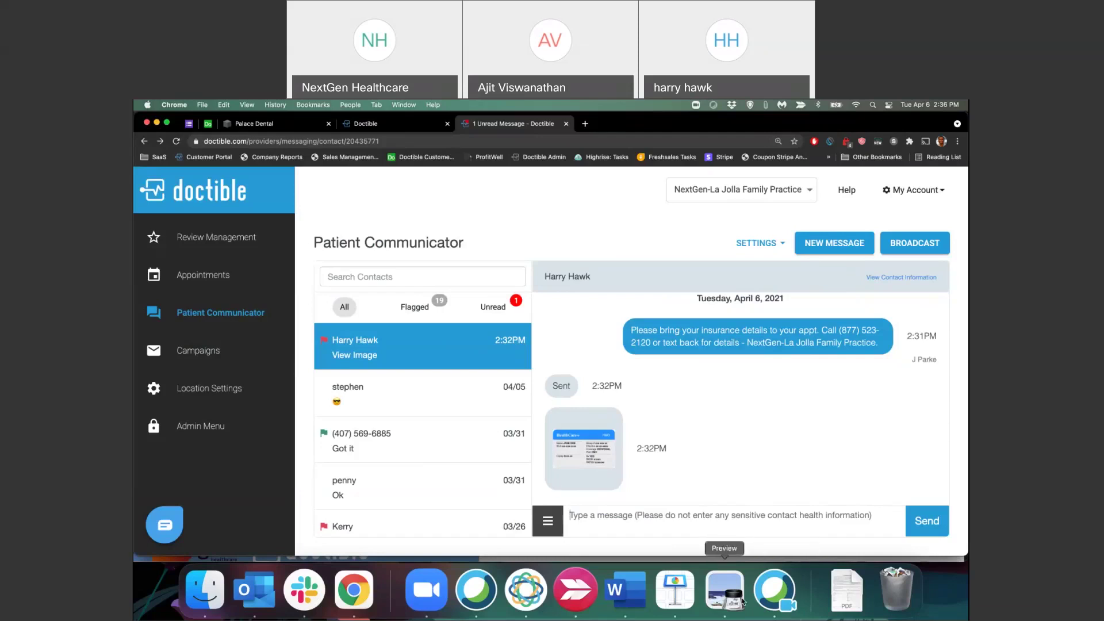
Switch to the NextGen Webinar 4-6 presentation in Preview and go to the Summary slide
{"action": "left_click", "coordinate": [725, 589]}
{"action": "scroll", "coordinate": [537, 423], "scroll_direction": "down", "scroll_amount": 5}
{"action": "scroll", "coordinate": [537, 423], "scroll_direction": "up", "scroll_amount": 2}
{"action": "scroll", "coordinate": [537, 423], "scroll_direction": "down", "scroll_amount": 2}
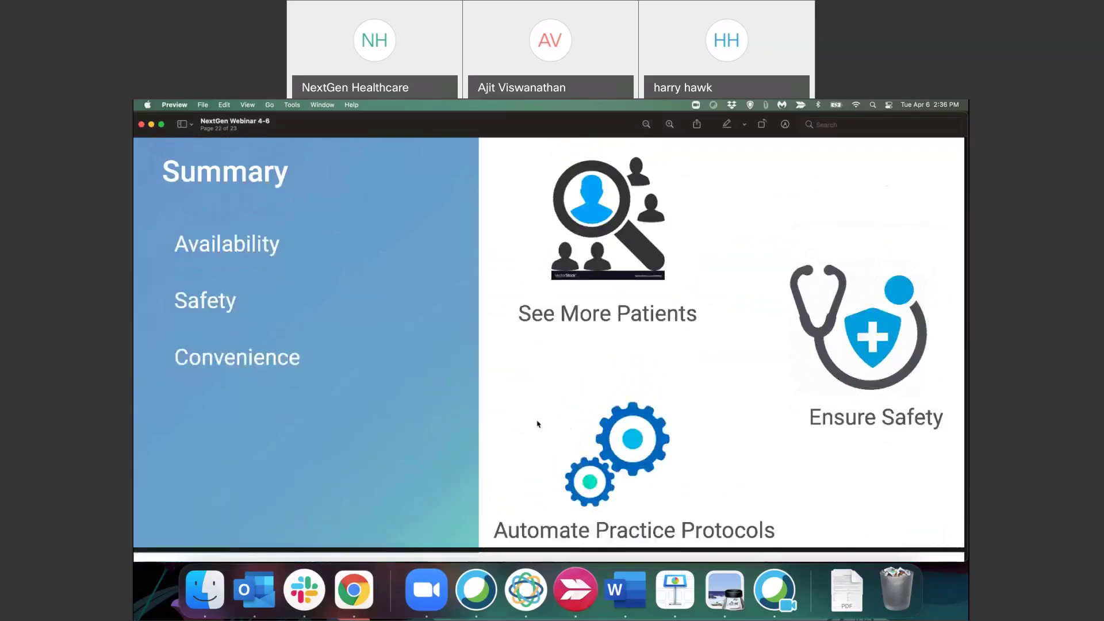